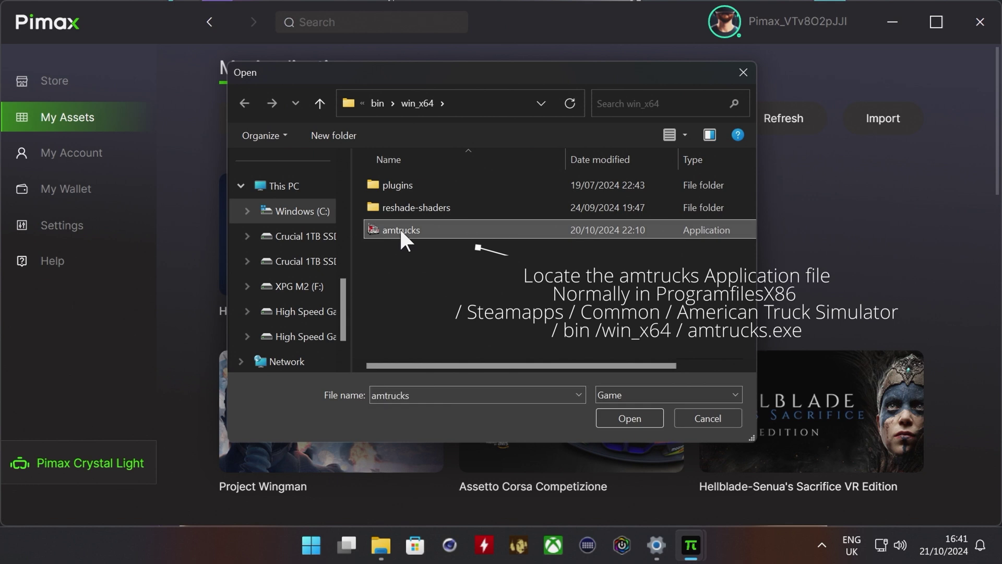
Step: Import the amtrucks application from the win_x64 folder into My Assets and locate its entry among the applications
left_click(628, 419)
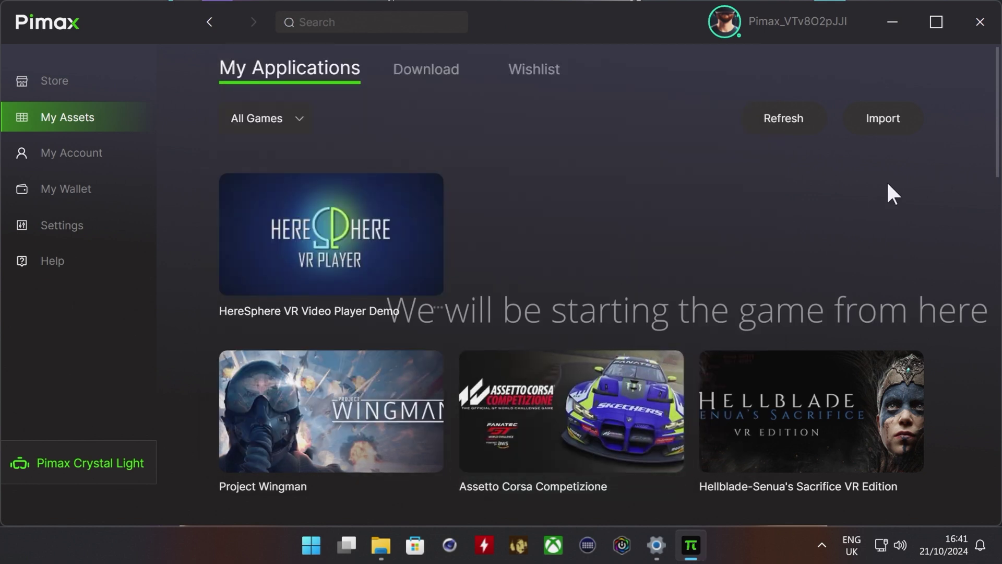
scroll(848, 256, "down", 5)
scroll(846, 246, "down", 12)
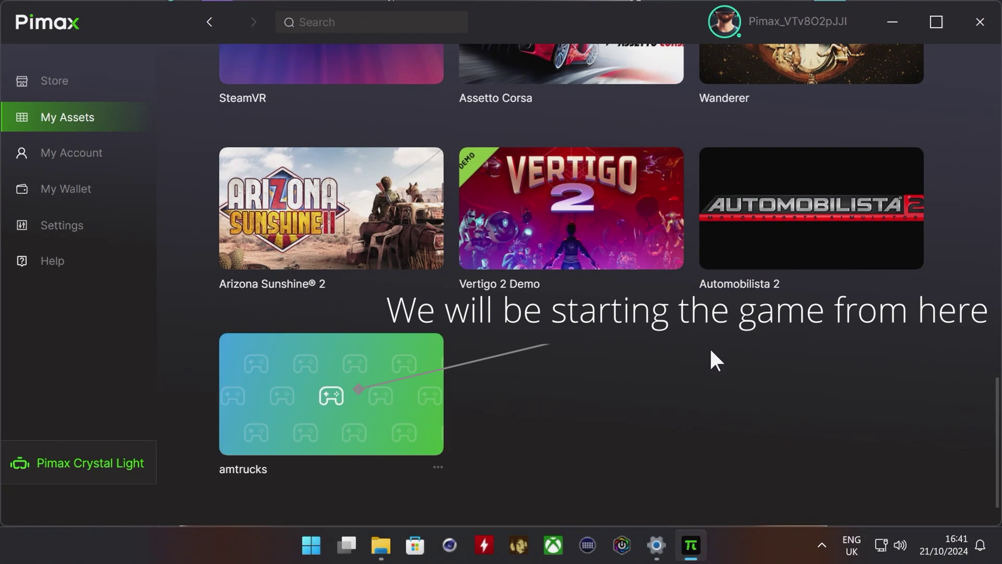
mouse_move(346, 409)
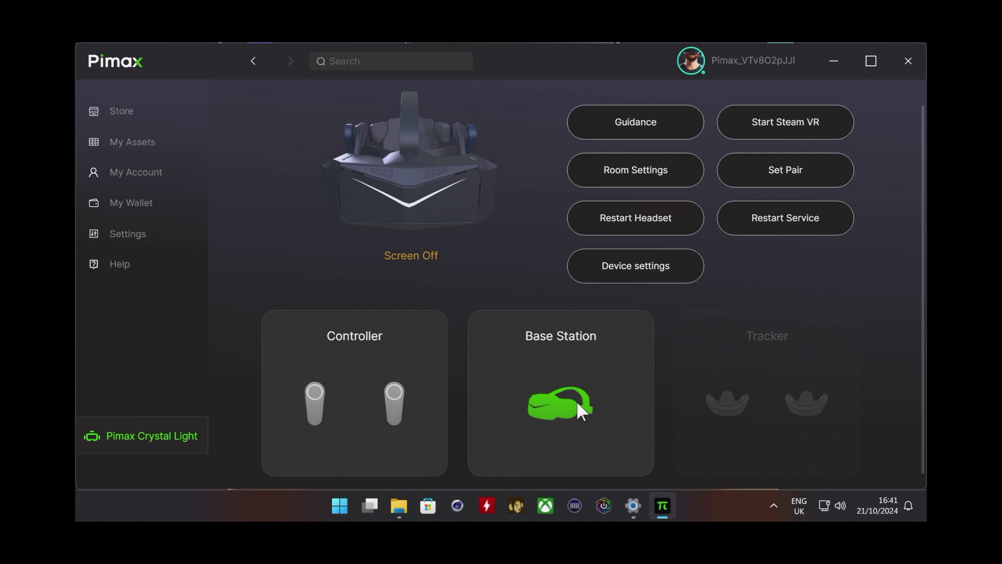
Step: In the headset's device settings, select amtrucks as the game and enable its program setting
left_click(601, 264)
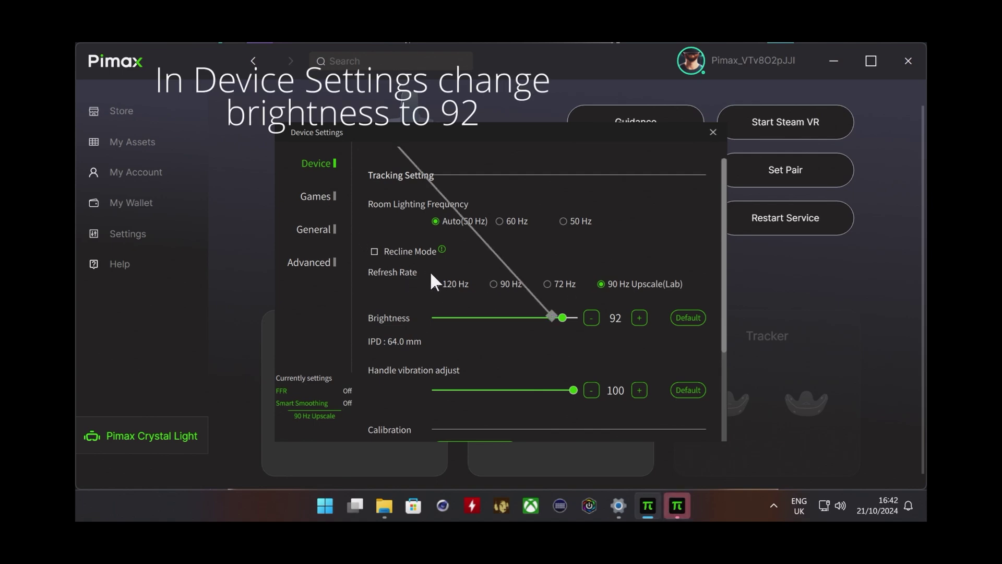
left_click(332, 202)
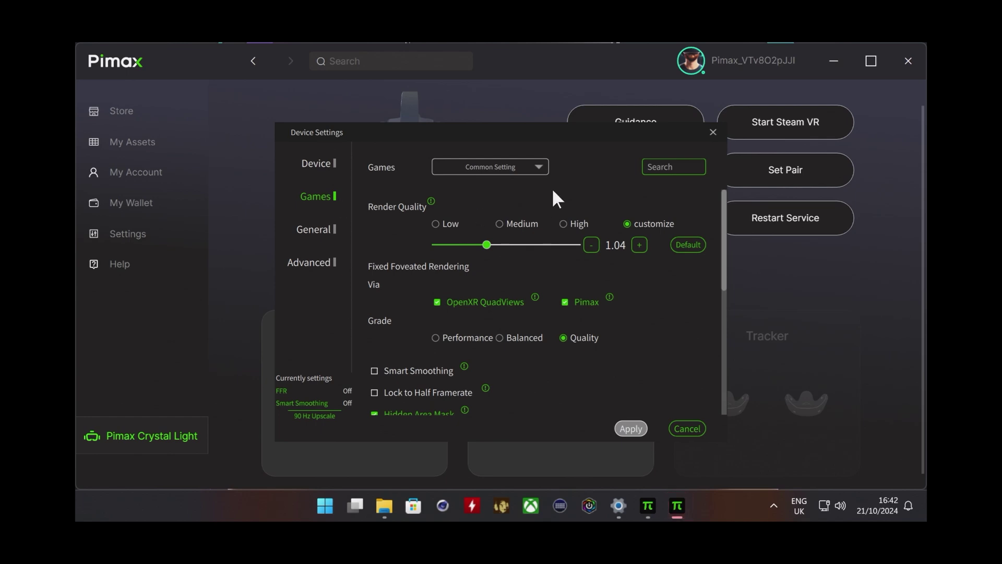
left_click(536, 167)
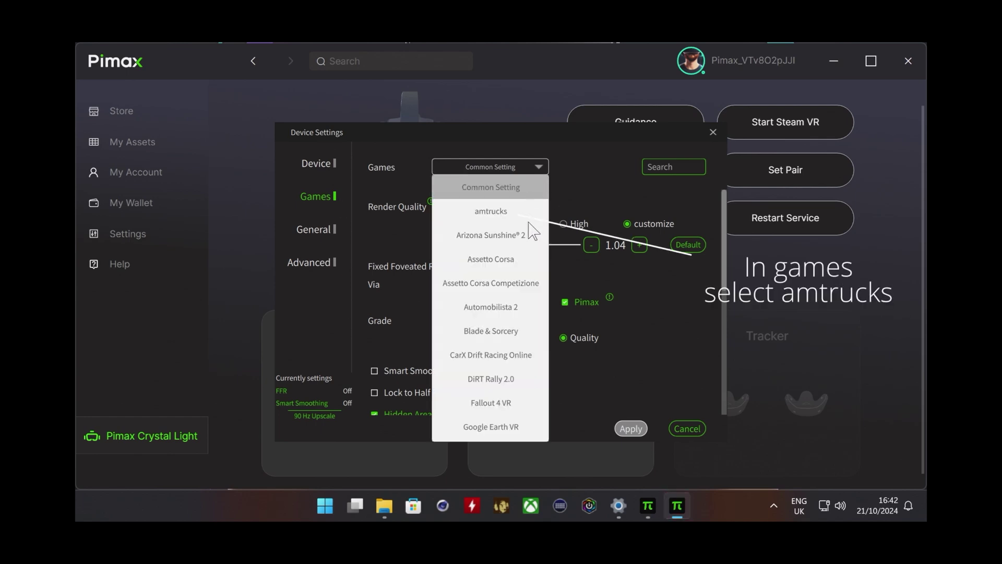
left_click(499, 212)
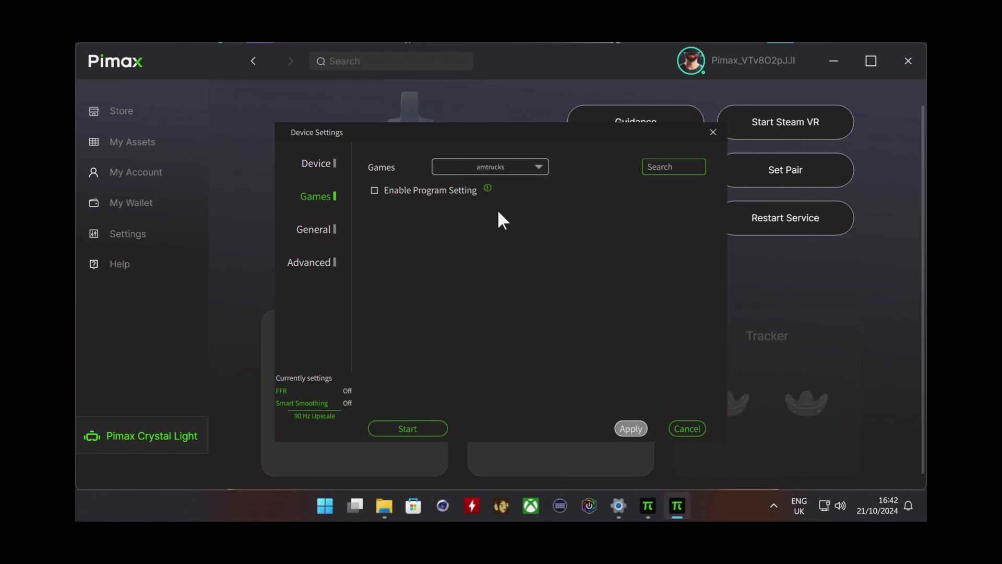
left_click(374, 190)
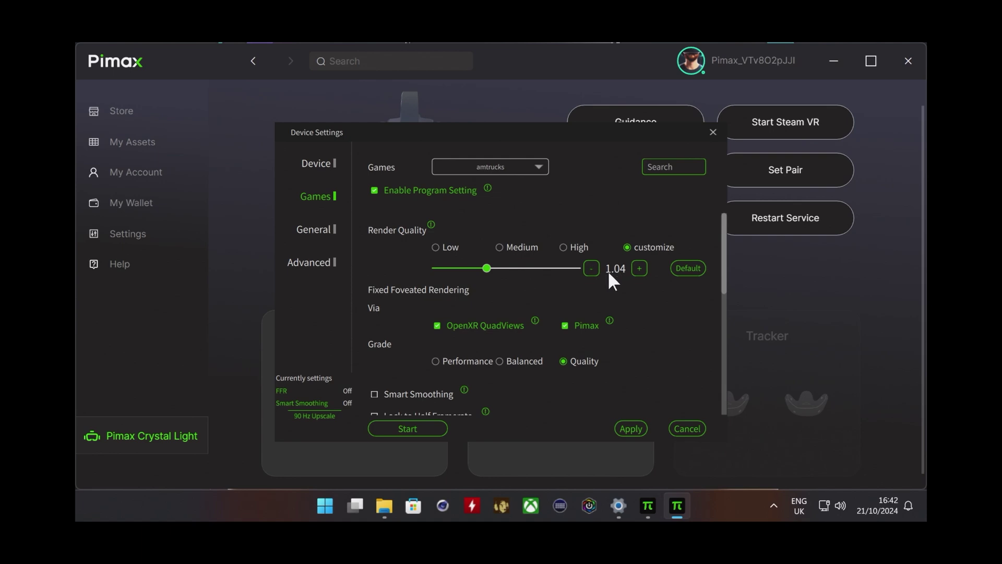
Step: Review the amtrucks render quality, fixed foveated rendering, Hidden Area Mask and color options, plus the current FFR and Smart Smoothing status
scroll(581, 309, "down", 1)
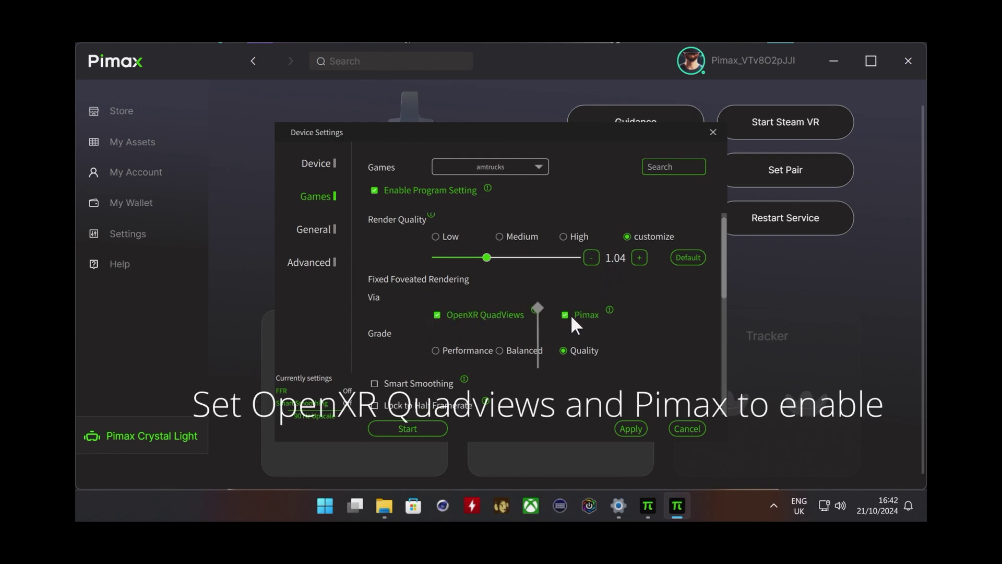
scroll(571, 314, "down", 2)
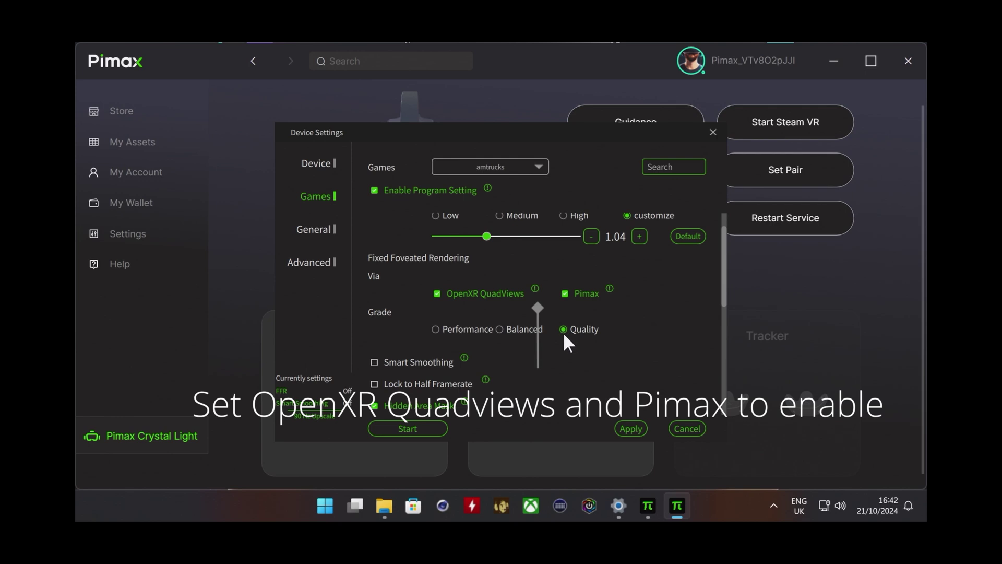
scroll(563, 332, "down", 4)
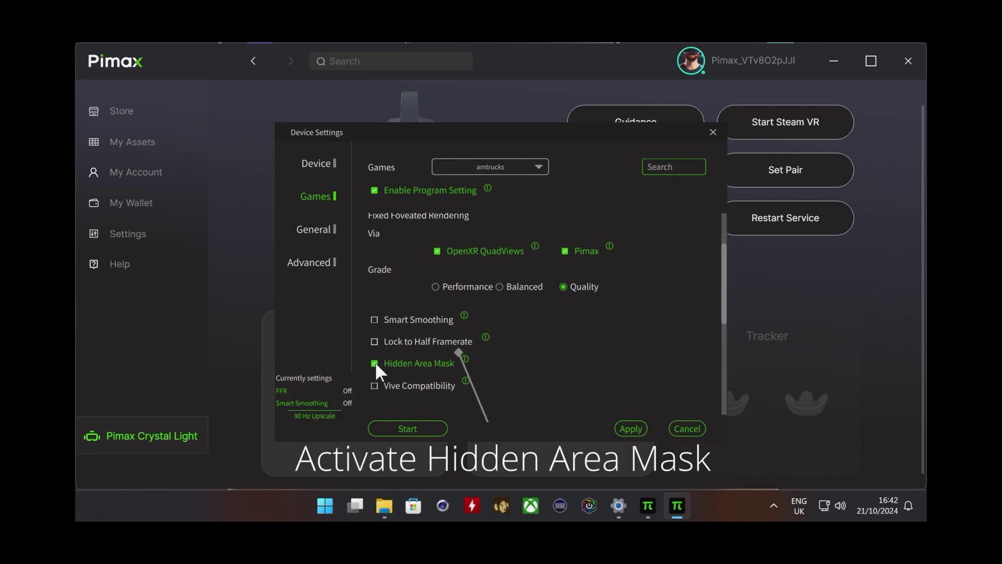
mouse_move(465, 361)
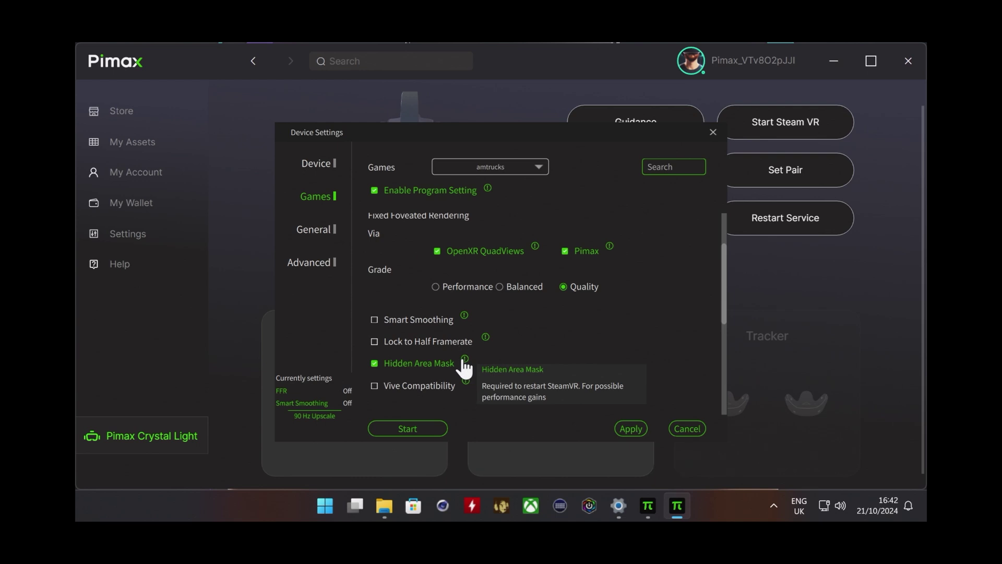
scroll(475, 355, "down", 4)
scroll(472, 367, "down", 5)
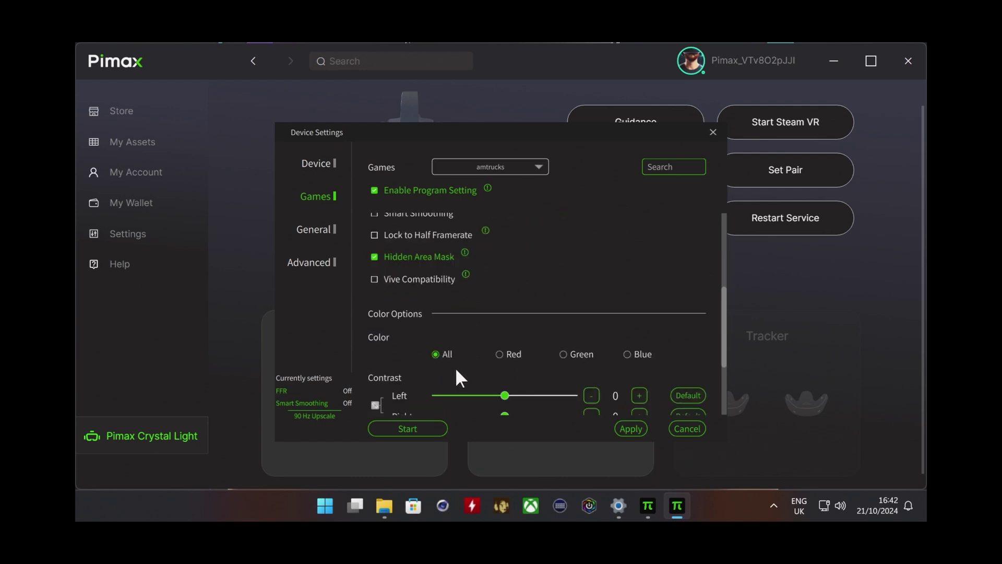
scroll(456, 367, "down", 6)
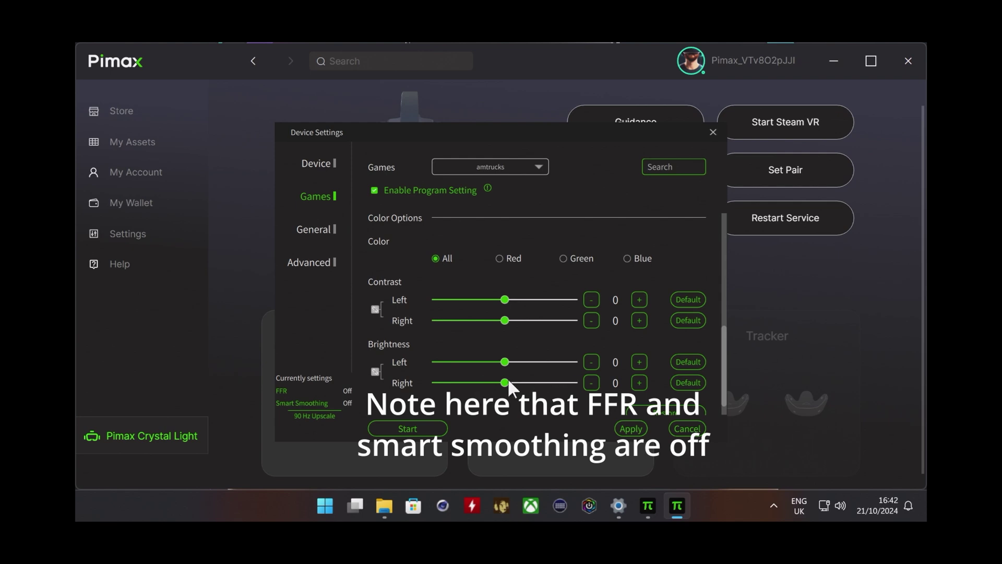
scroll(507, 380, "down", 2)
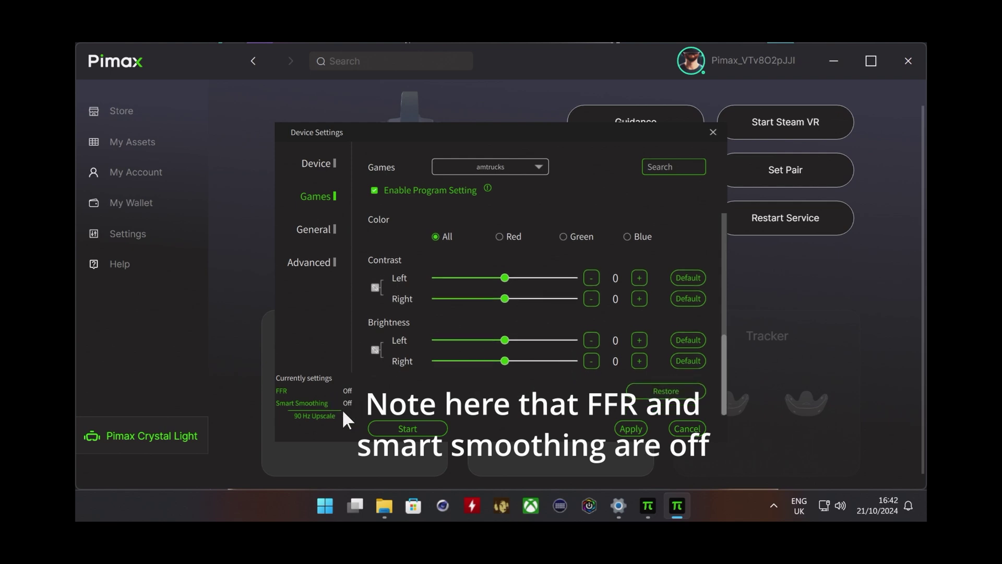
scroll(380, 362, "up", 3)
scroll(429, 331, "up", 12)
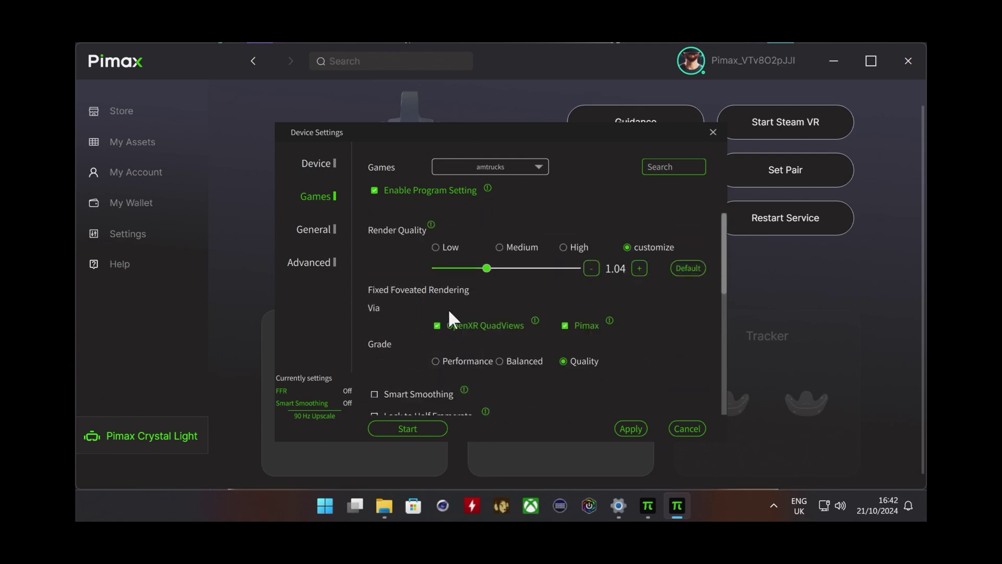
Step: Apply the amtrucks game settings and set the headset's refresh rate to 120 Hz
left_click(631, 429)
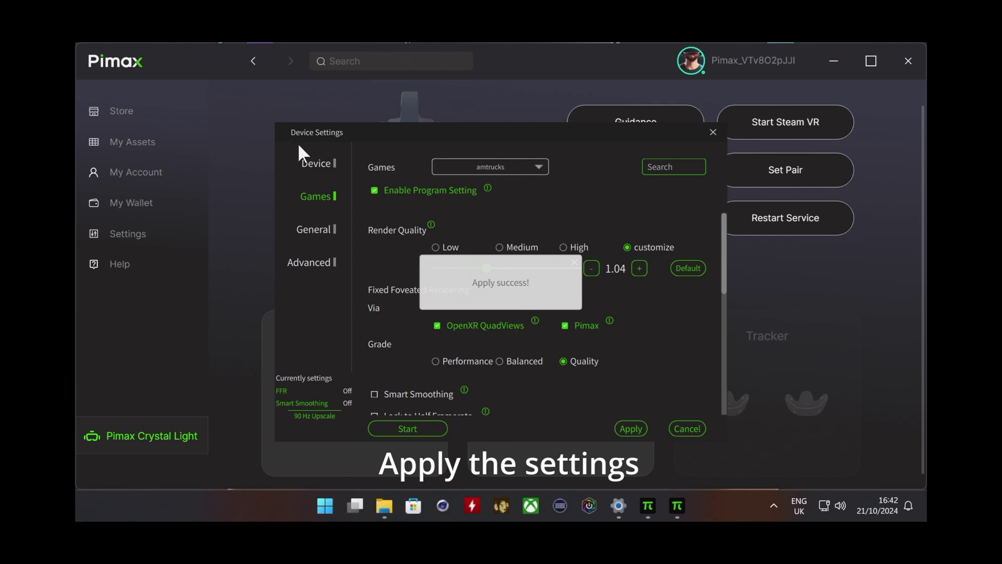
left_click(315, 165)
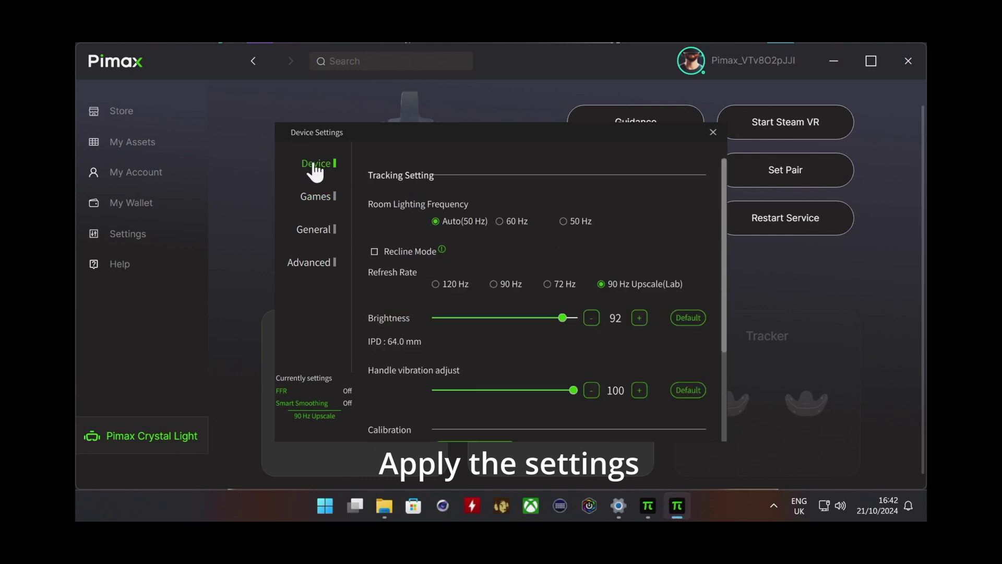
left_click(435, 285)
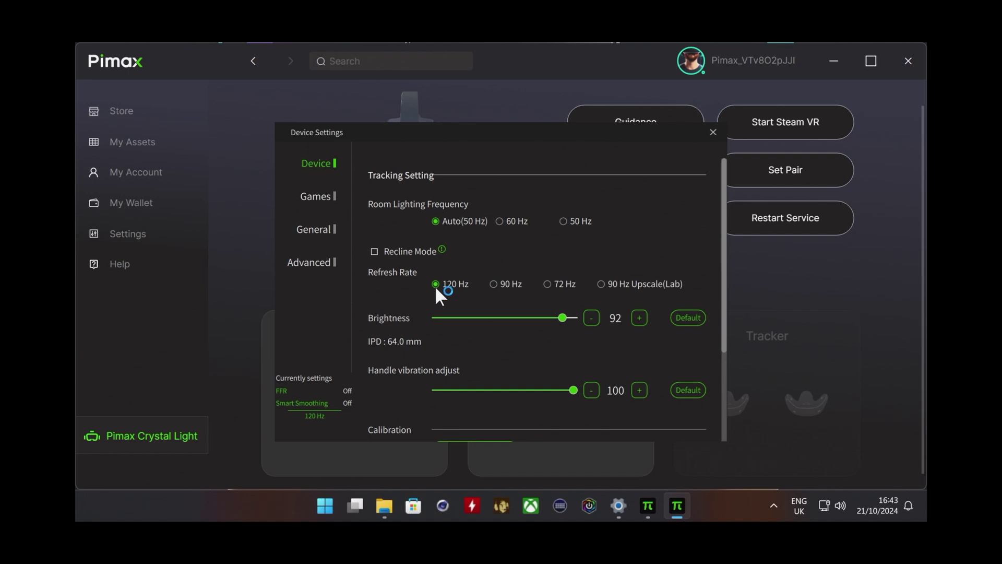
scroll(481, 362, "down", 1)
scroll(476, 371, "down", 2)
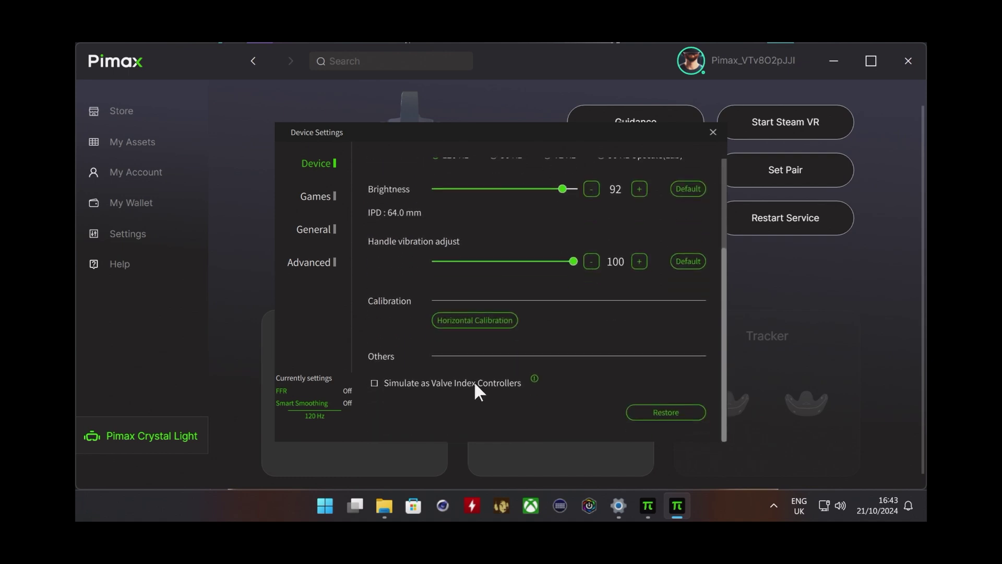
Step: Check the OpenXR runtime in the general settings and recheck the refresh rate and foveated rendering options for amtrucks
left_click(316, 231)
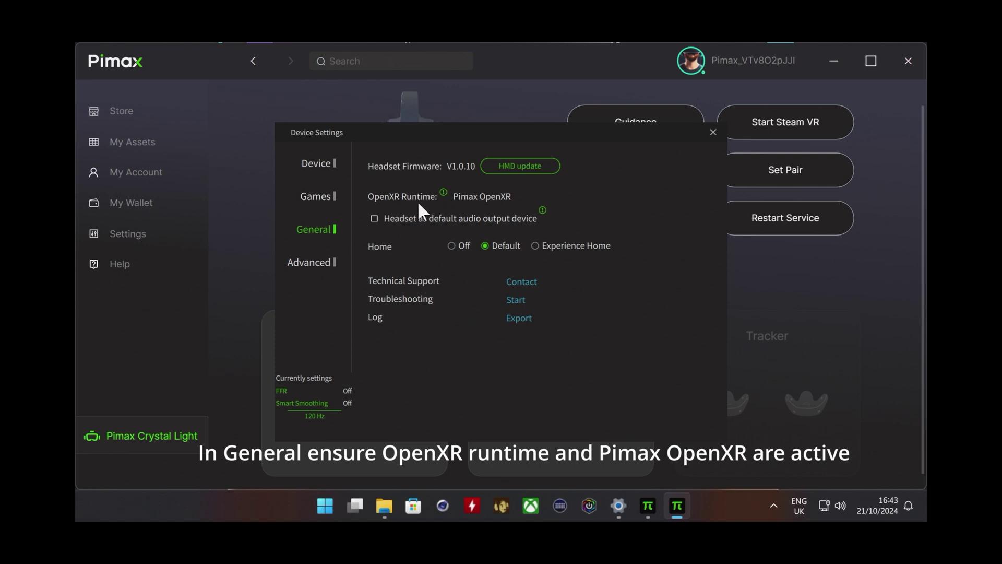
mouse_move(447, 196)
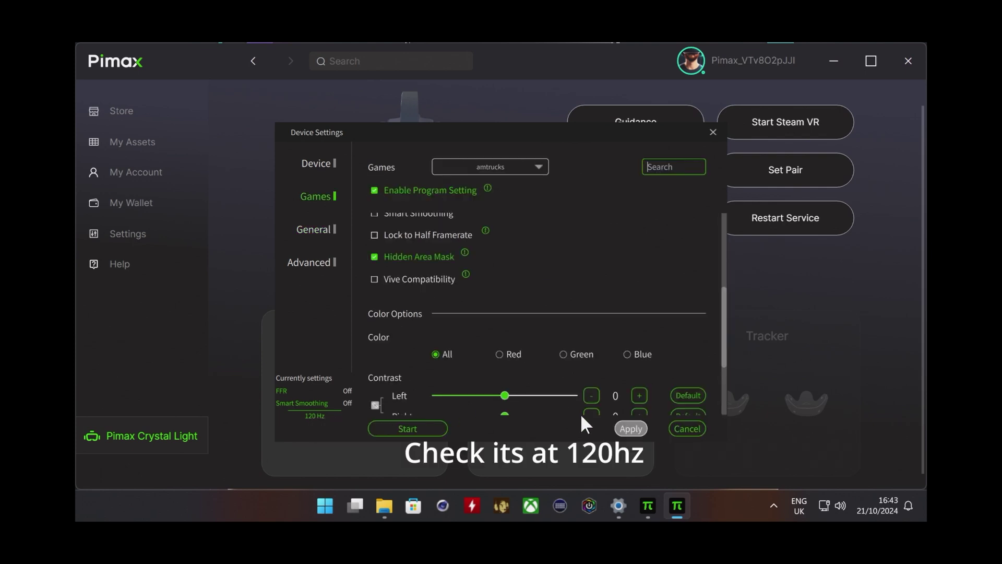
scroll(553, 358, "down", 5)
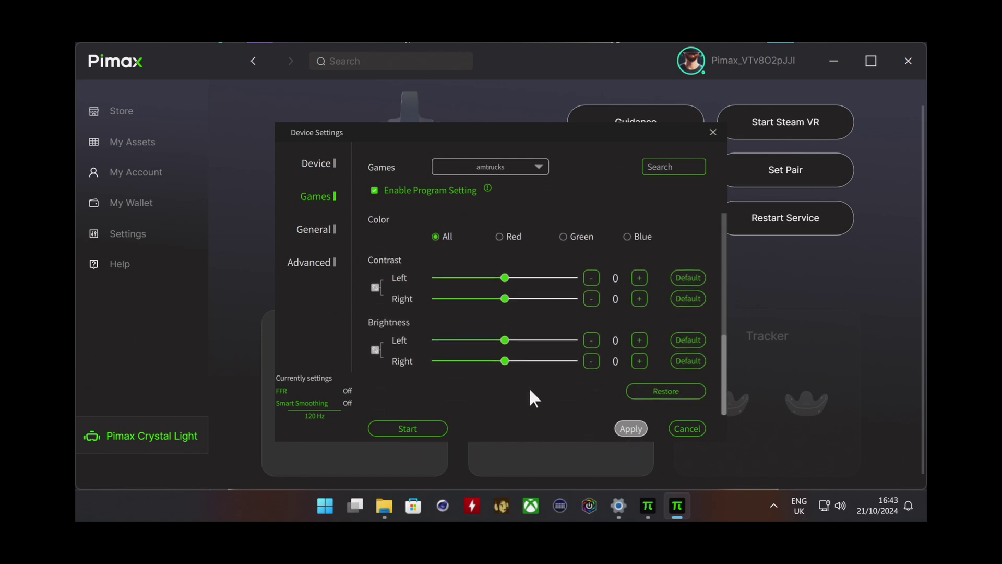
scroll(528, 388, "up", 5)
scroll(529, 346, "up", 4)
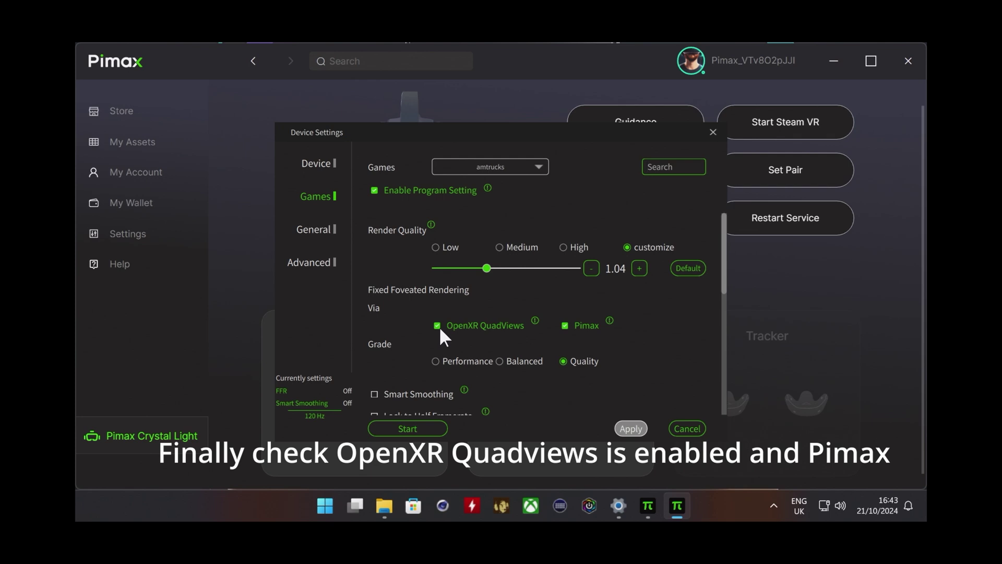
mouse_move(536, 321)
Step: Close the device settings and browse My Assets down towards the amtrucks entry
left_click(687, 428)
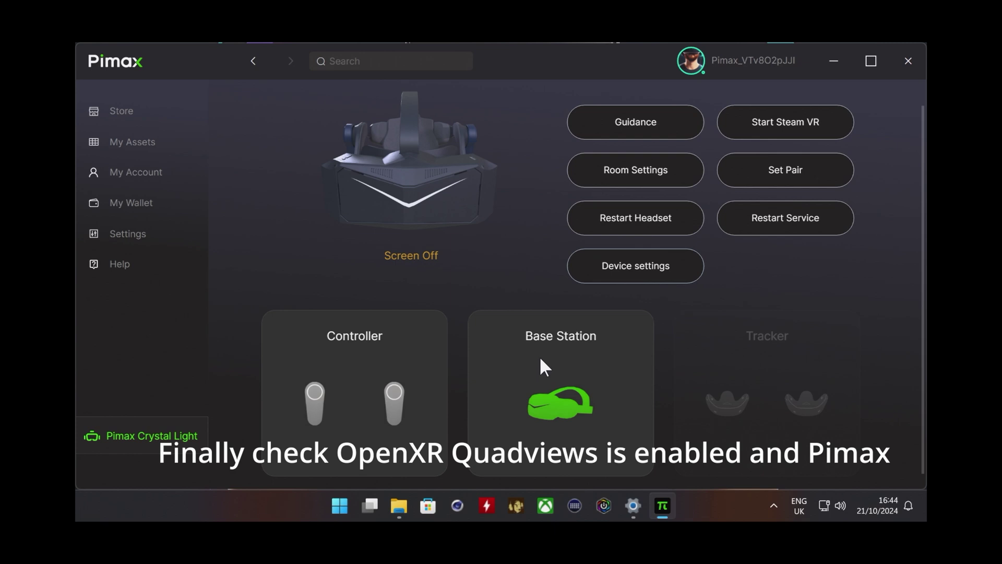
left_click(133, 141)
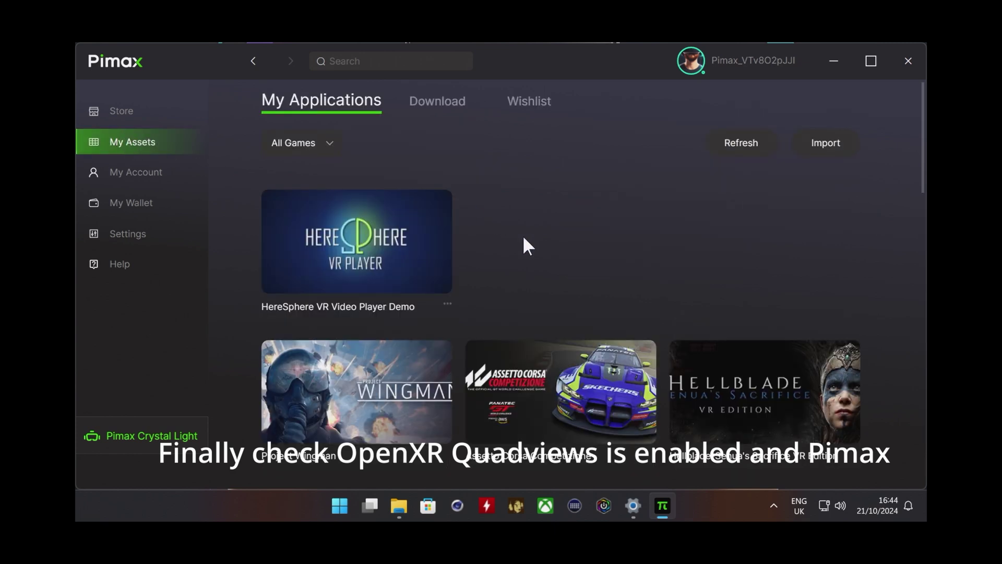
scroll(528, 245, "down", 10)
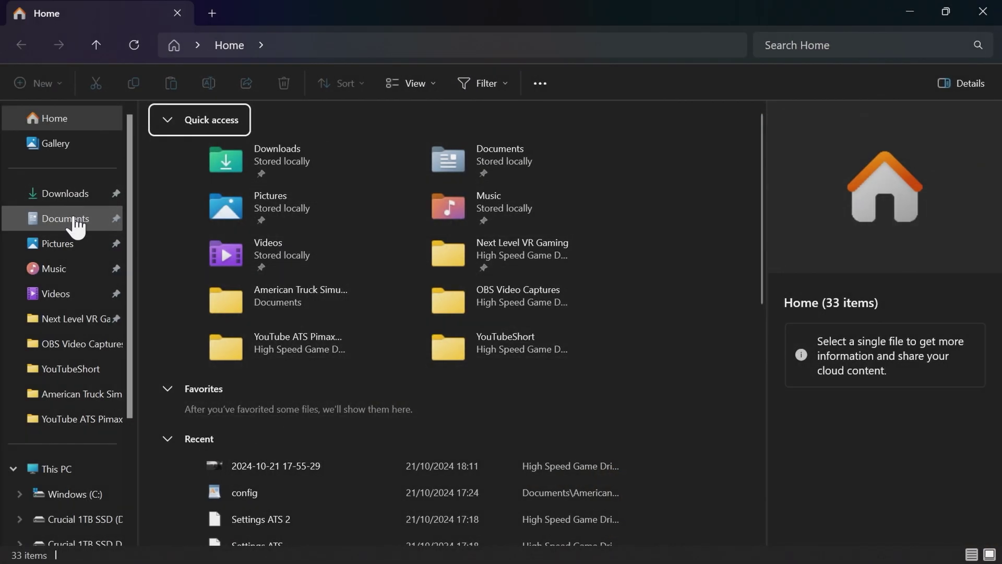
Step: In File Explorer, go to the American Truck Simulator folder in Documents and open the config file
left_click(76, 222)
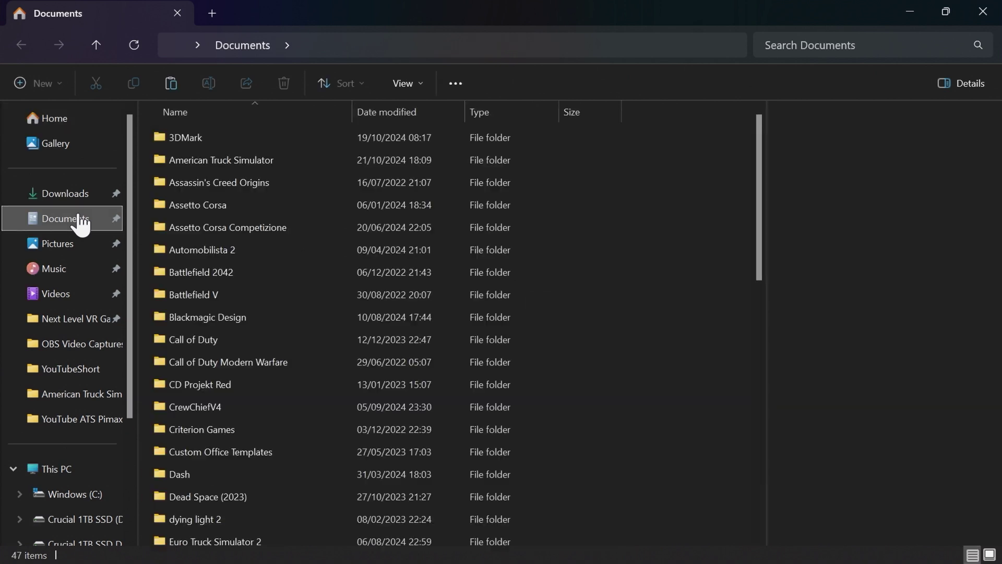
double_click(234, 157)
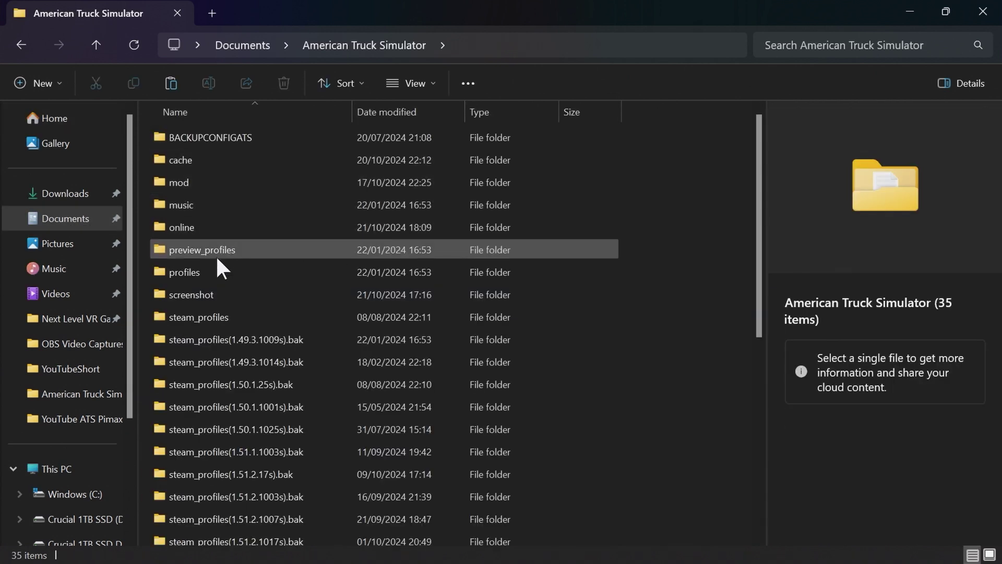
scroll(235, 313, "down", 3)
scroll(256, 386, "down", 3)
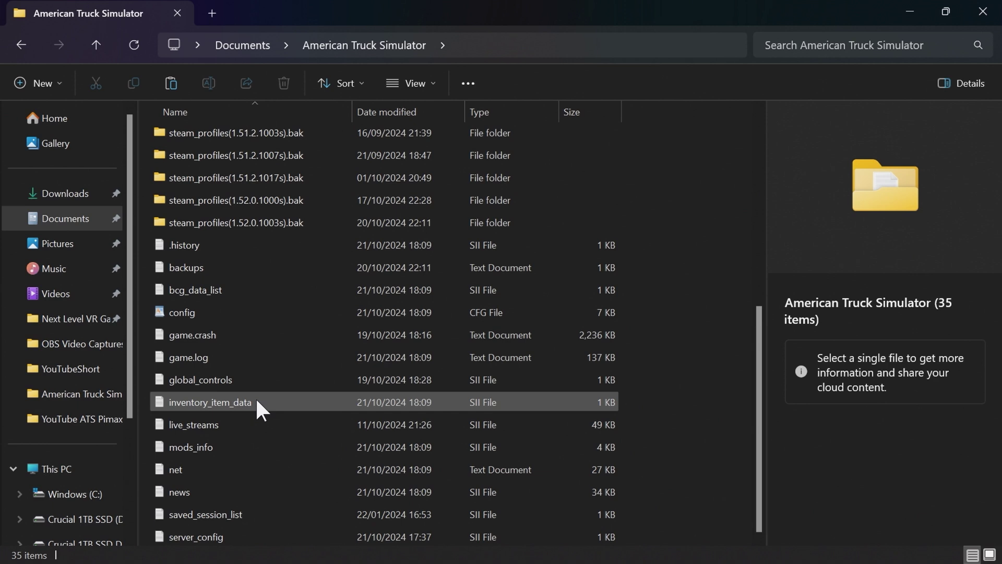
left_click(195, 309)
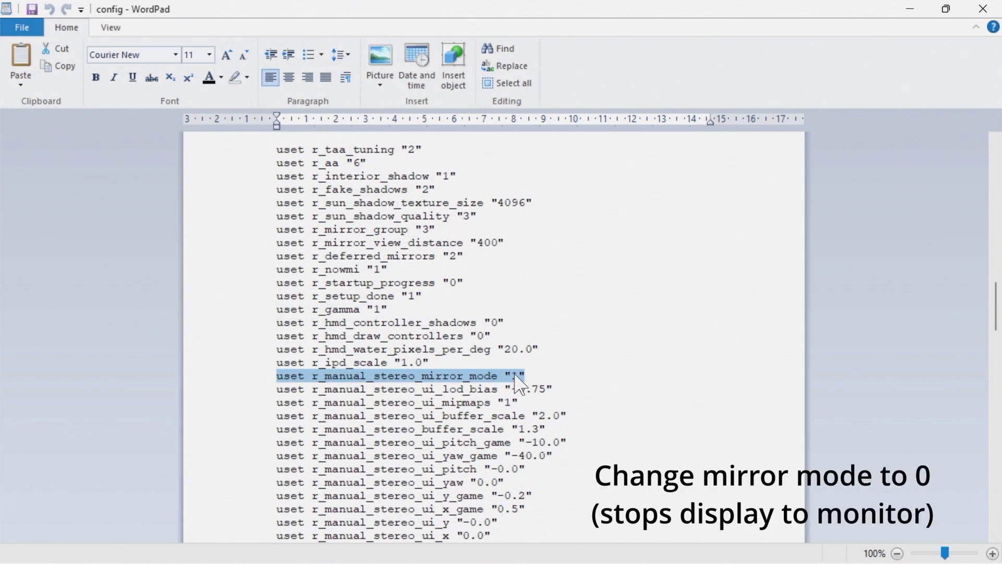
Step: Set r_manual_stereo_mirror_mode to "0" in the config file
left_click(518, 376)
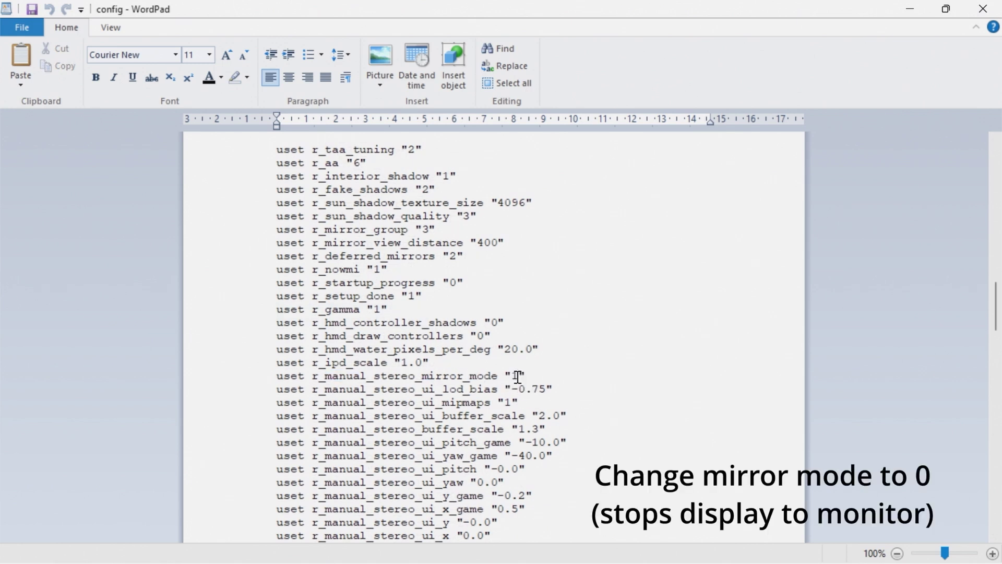
key("BackSpace")
type("0")
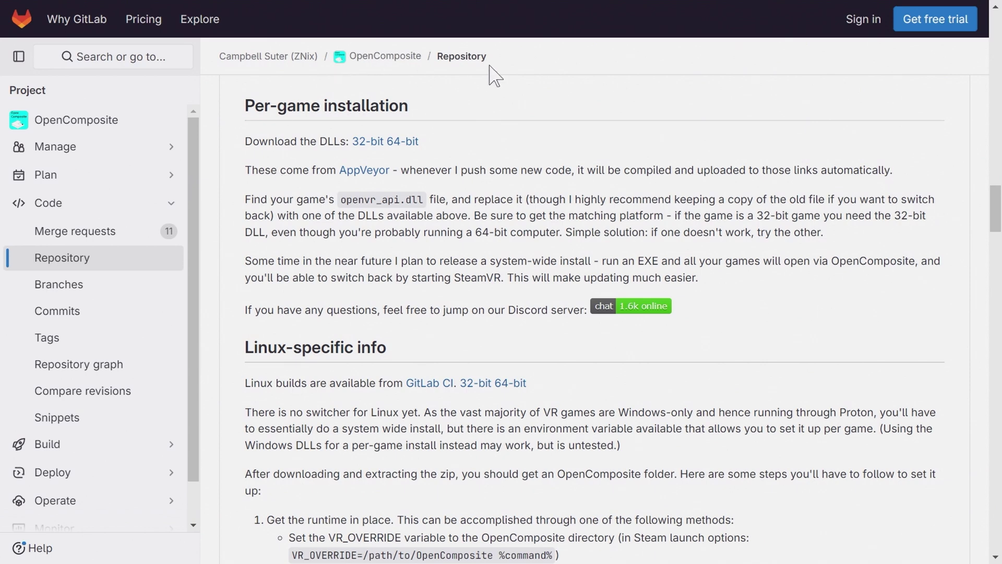
Step: On the OpenComposite GitLab page, examine the per-game installation instructions for replacing openvr_api.dll
left_click_drag(424, 200, 345, 200)
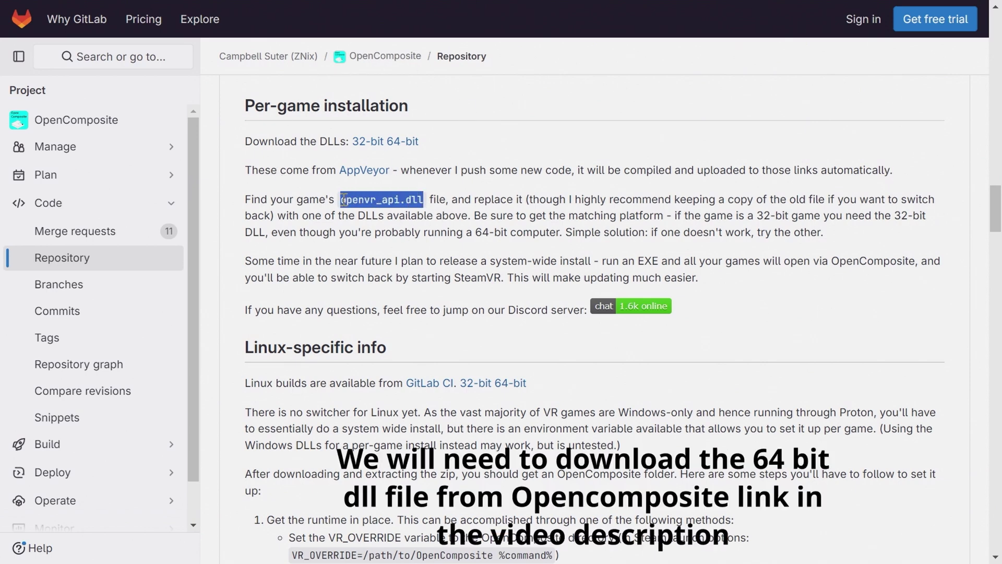
left_click(391, 239)
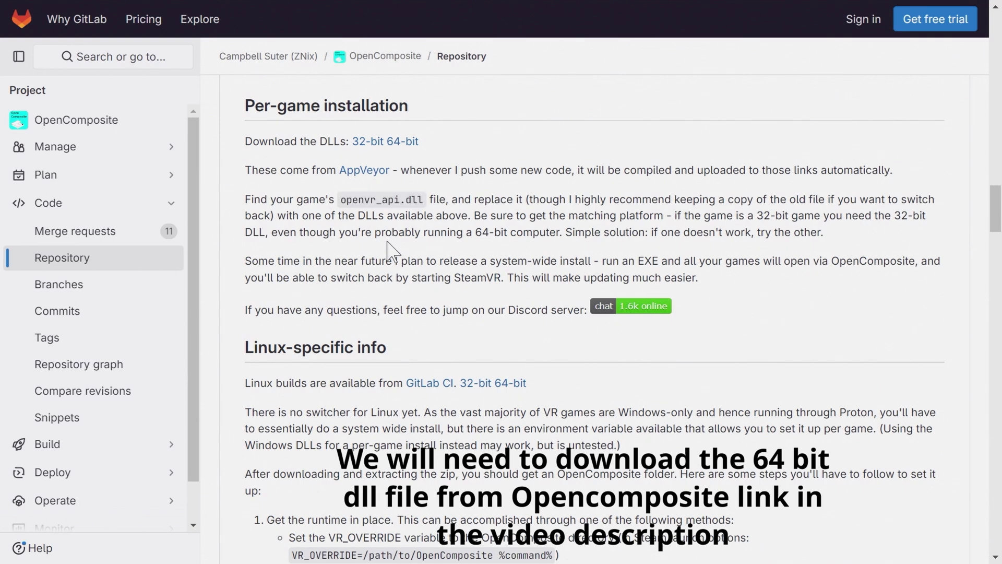
Step: Download the 64-bit OpenComposite DLL, and copy openvr_api.dll from the Downloads folder in File Explorer
left_click(413, 141)
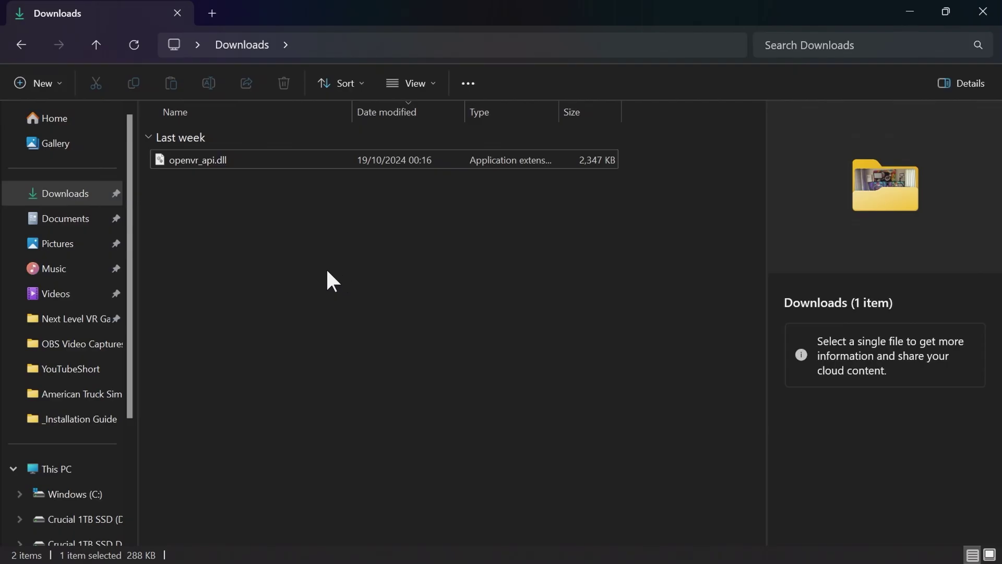
left_click(220, 156)
left_click(219, 157)
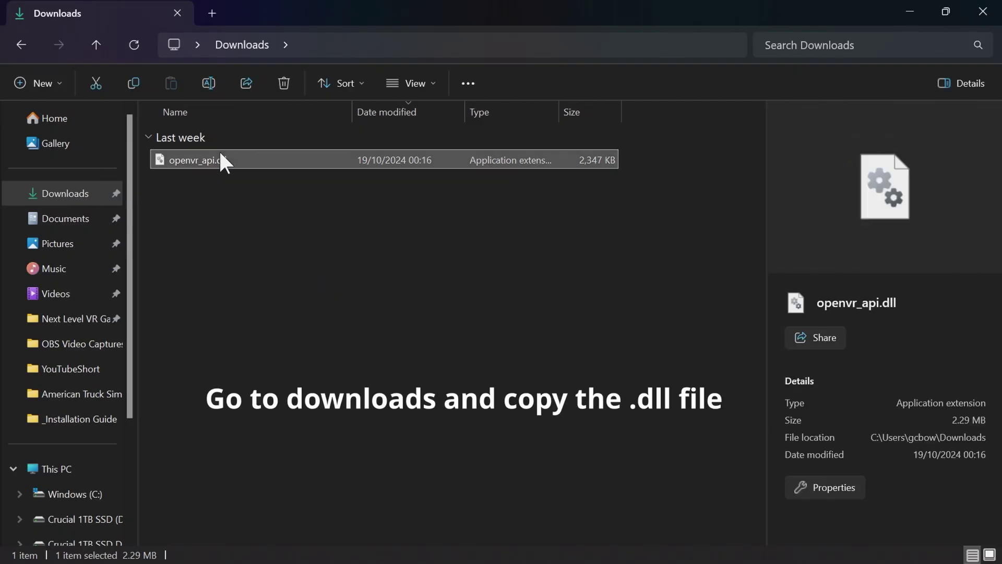
left_click(133, 83)
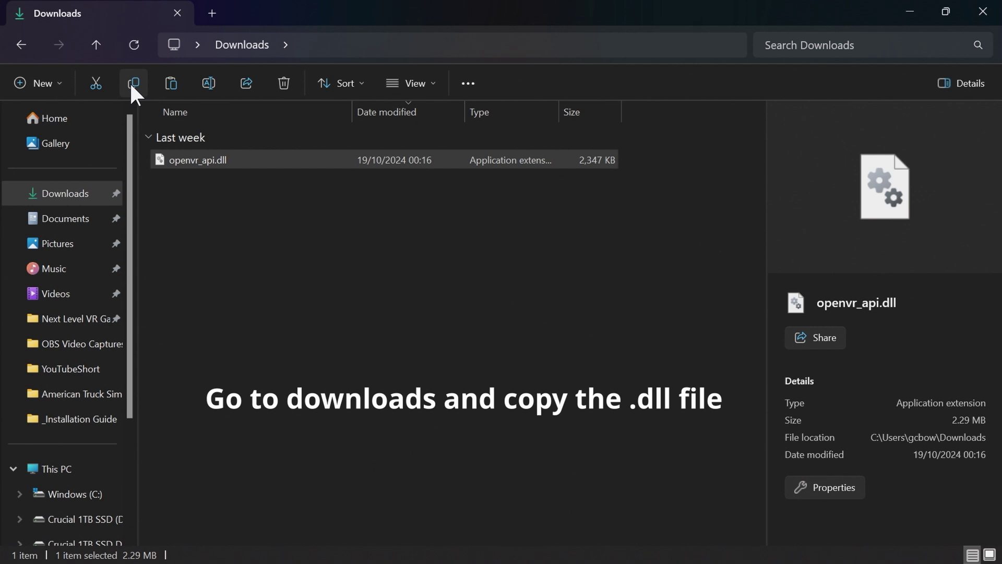
Step: Open the Steam folder inside Program Files (x86) on the Windows (C:) drive
scroll(45, 470, "down", 2)
left_click(79, 336)
scroll(23, 392, "up", 2)
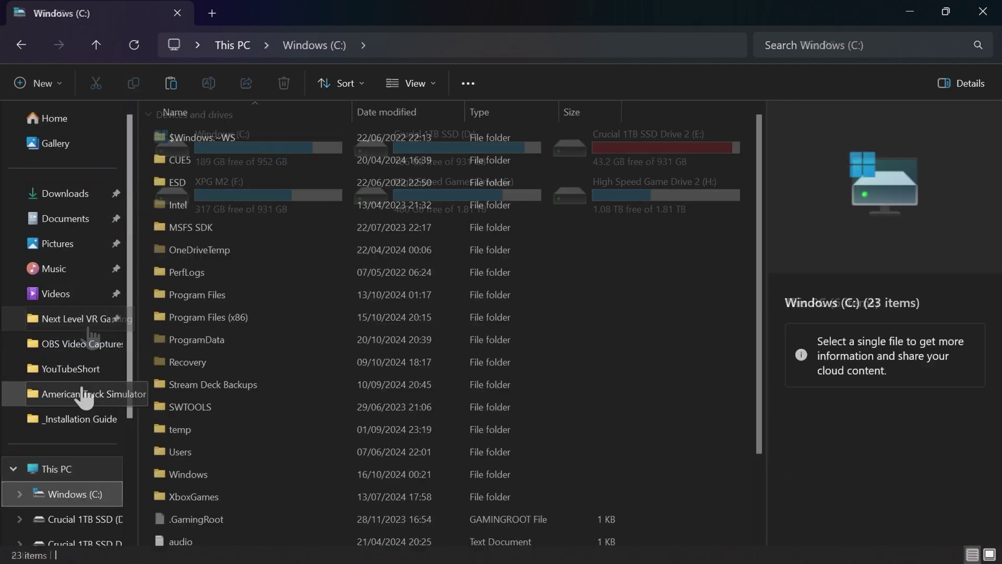
double_click(219, 317)
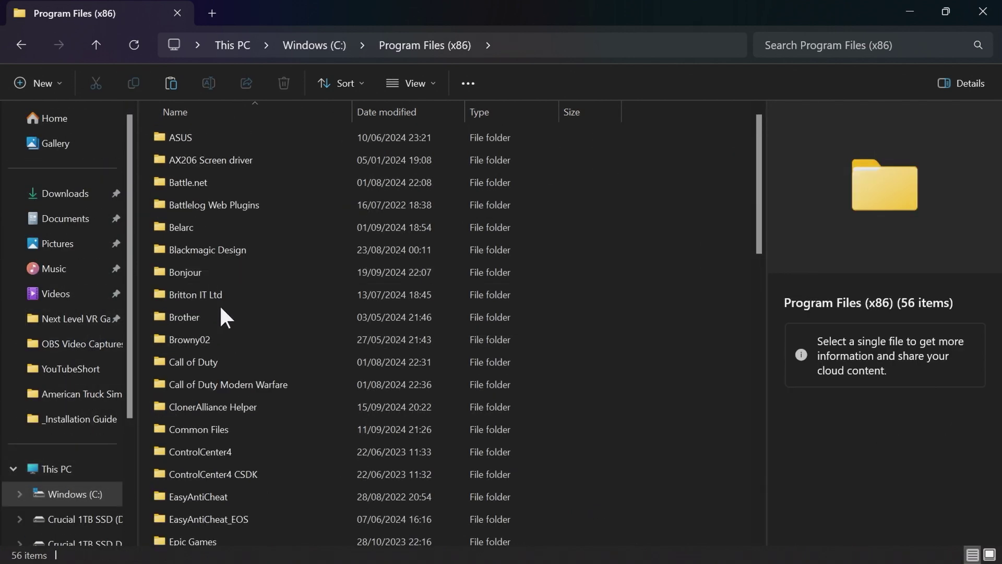
scroll(223, 334, "down", 6)
scroll(226, 365, "down", 5)
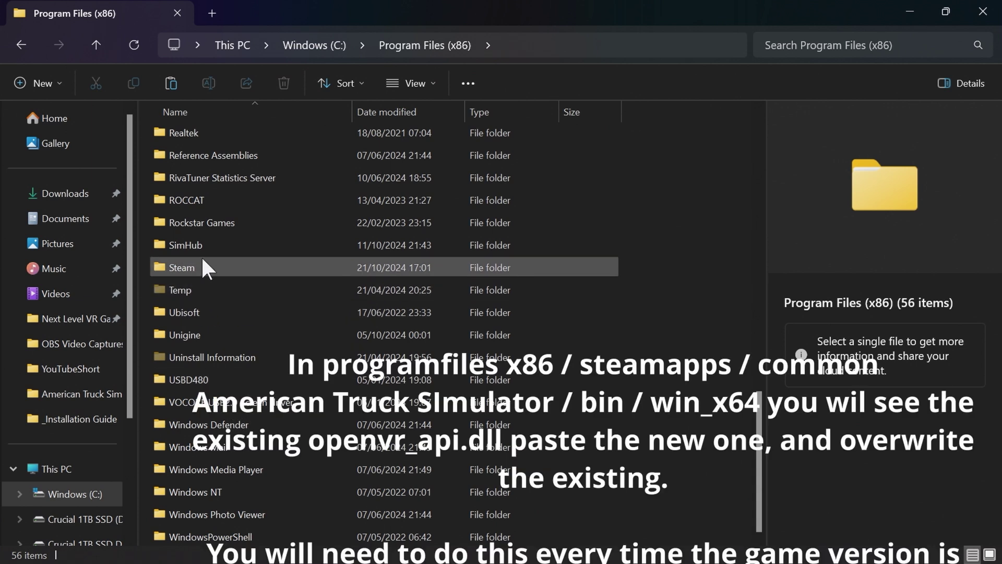
double_click(200, 264)
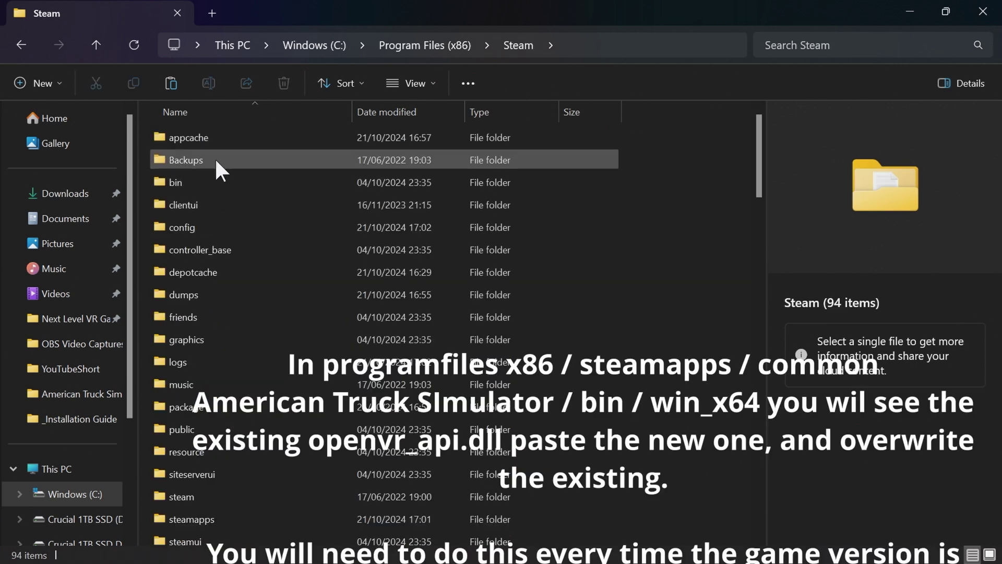
Step: Go through steamapps, common, American Truck Simulator and bin to open the win_x64 folder
scroll(239, 319, "down", 2)
scroll(240, 339, "down", 1)
double_click(230, 329)
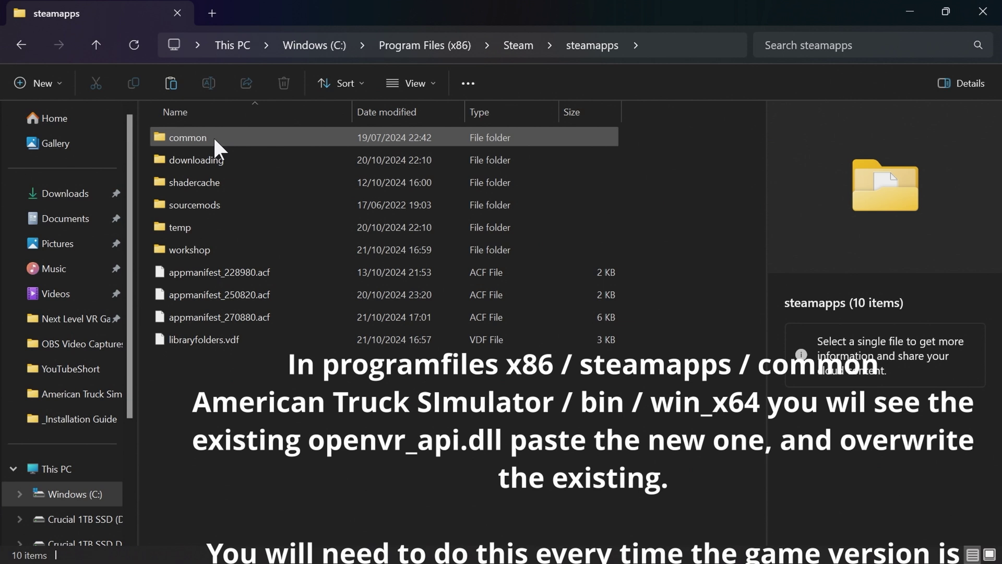
double_click(214, 139)
double_click(225, 137)
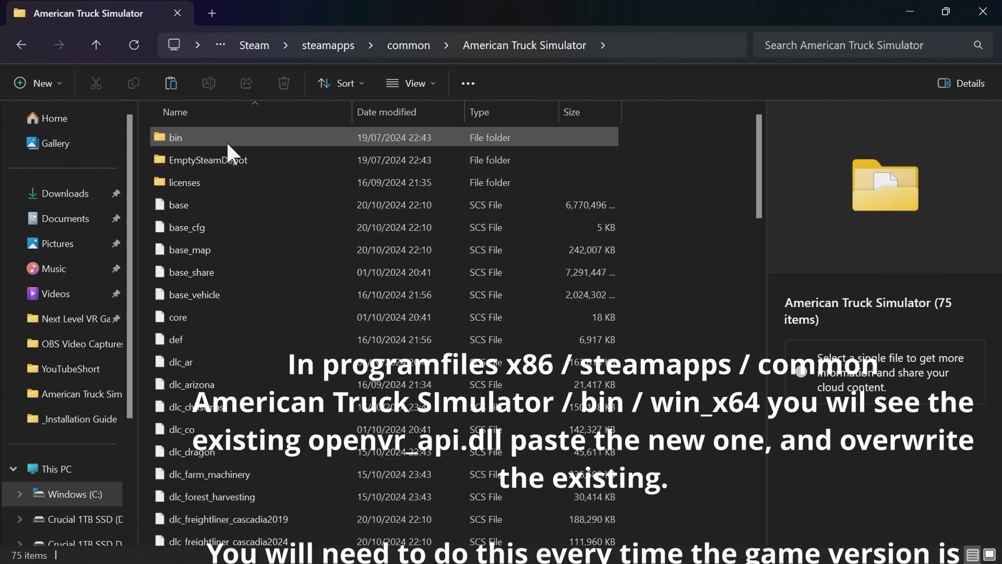
double_click(192, 135)
double_click(175, 135)
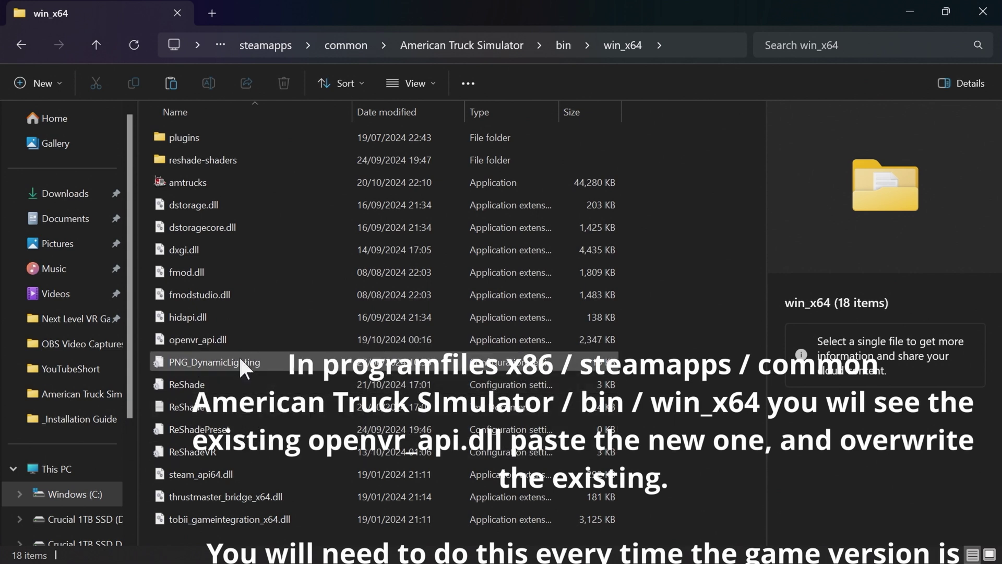
Step: Paste the copied openvr_api.dll into win_x64, replacing the existing file of the same name
left_click(243, 340)
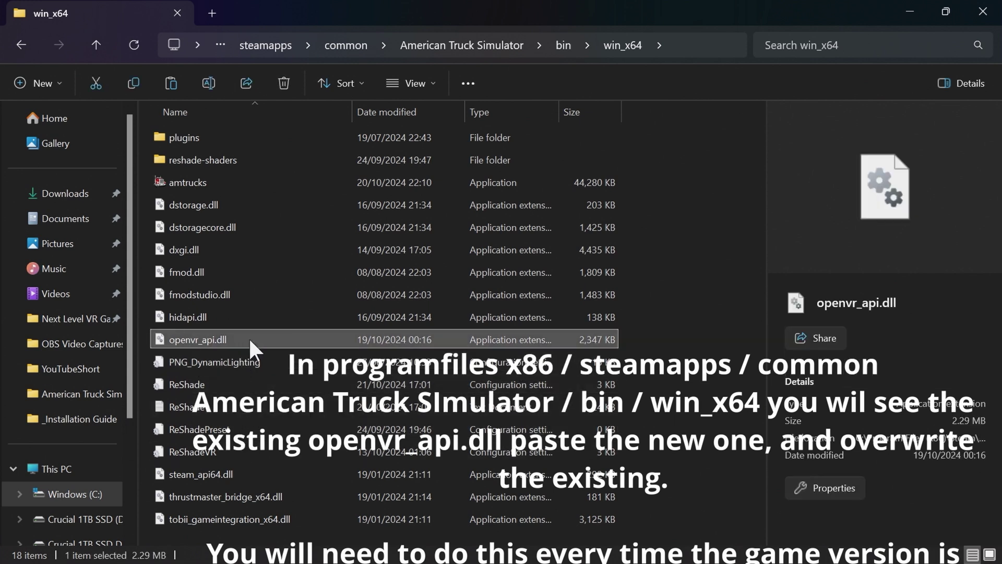
key("ctrl+v")
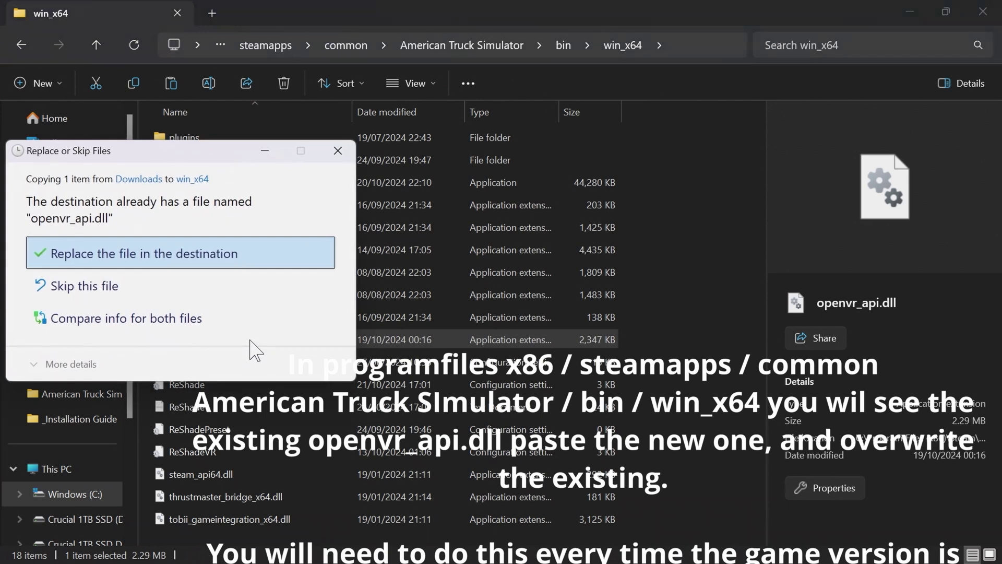
left_click(173, 257)
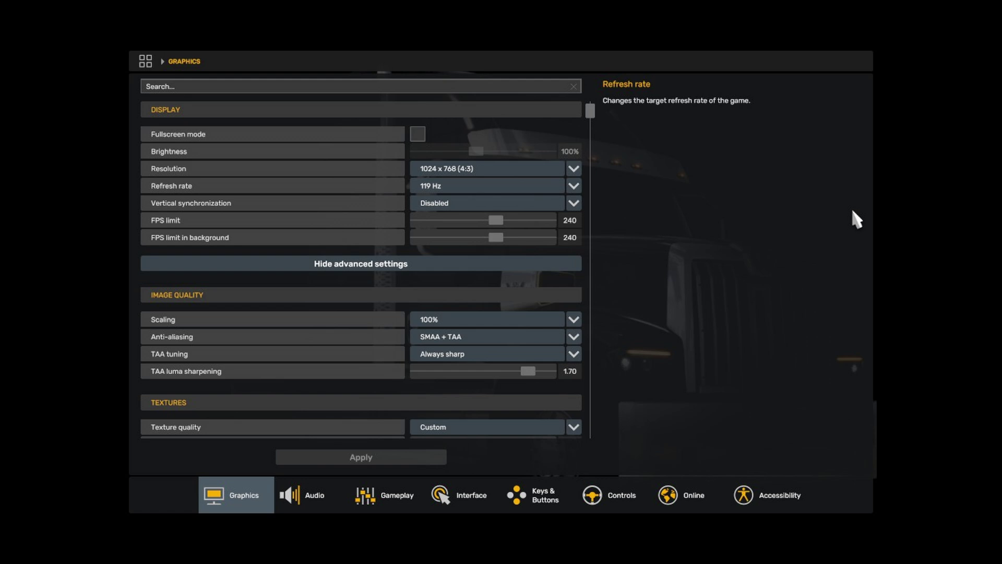
Step: In American Truck Simulator's graphics options, examine the display, image quality, texture and reflection settings down to mirror distance
key("Down")
key("Down")
key("Down")
key("Down")
key("Down")
key("Down")
key("Down")
key("Down")
key("Down")
key("Down")
key("Down")
key("Down")
key("Down")
key("Down")
key("Down")
key("Down")
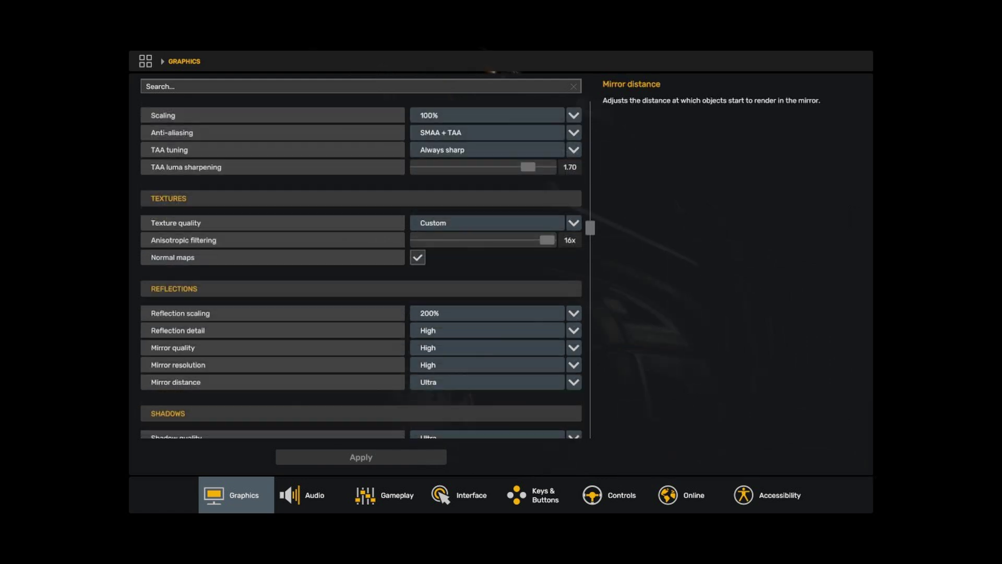